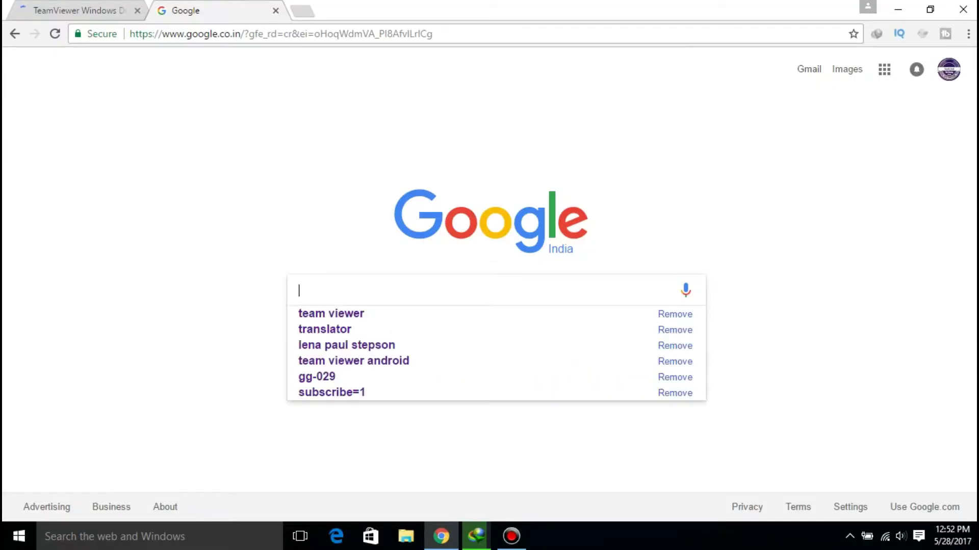
type("v")
- Search Google for 'team viewer' using the suggestion to load the results
key("BackSpace")
type("t")
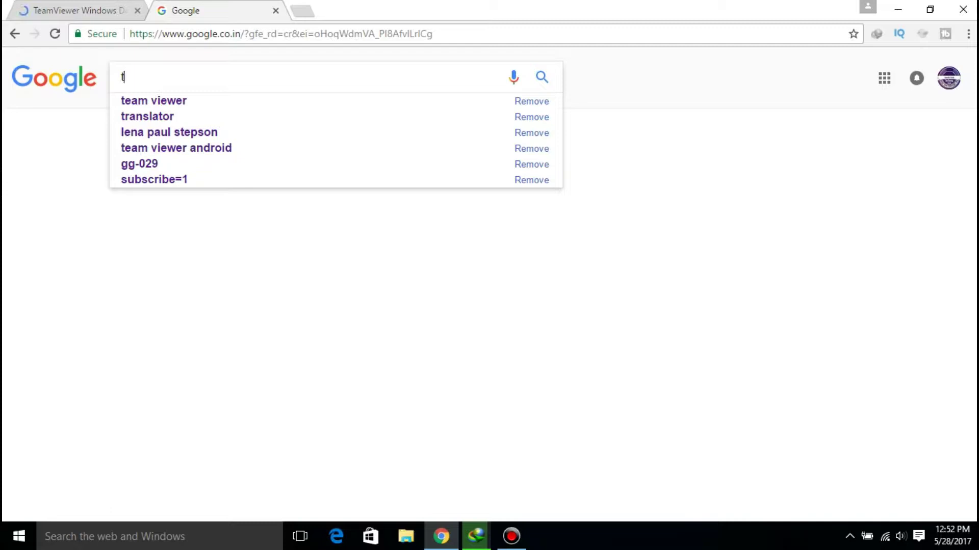
type("ea")
key("Down")
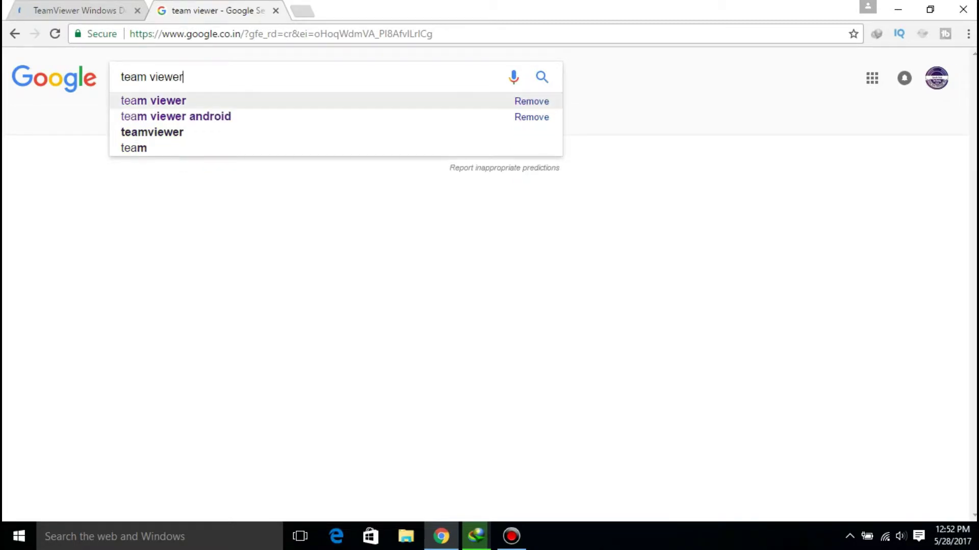
key("Return")
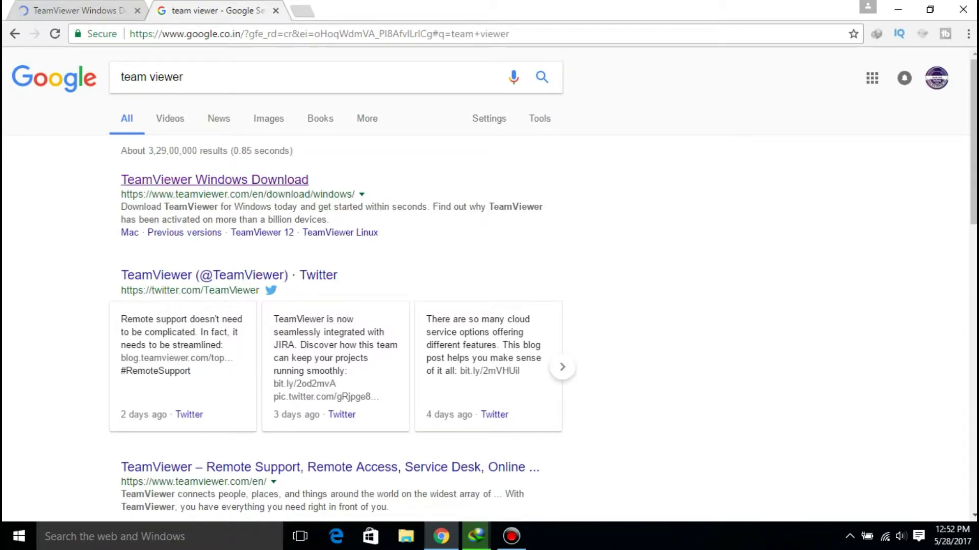
- Go to the TeamViewer Windows Download result from the search page
left_click(214, 179)
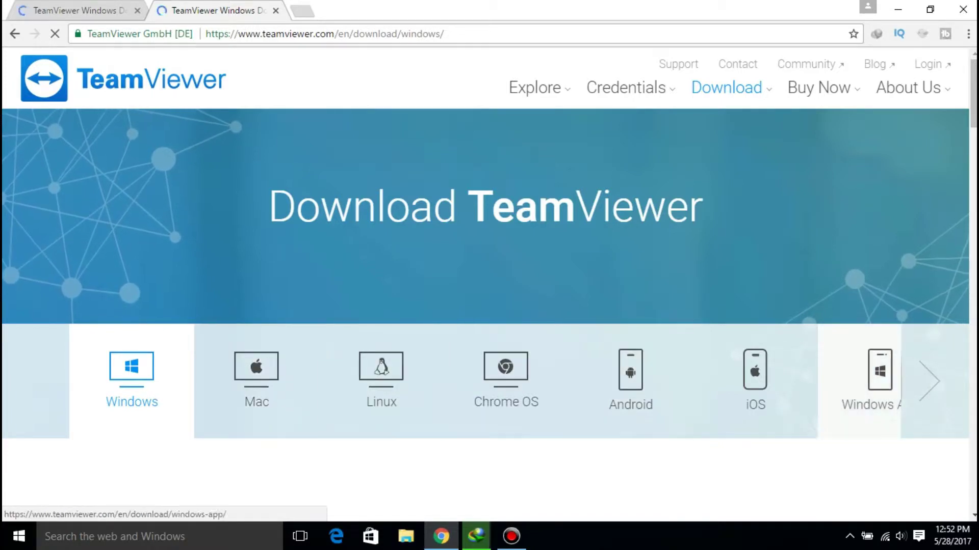
scroll(132, 383, "down", 5)
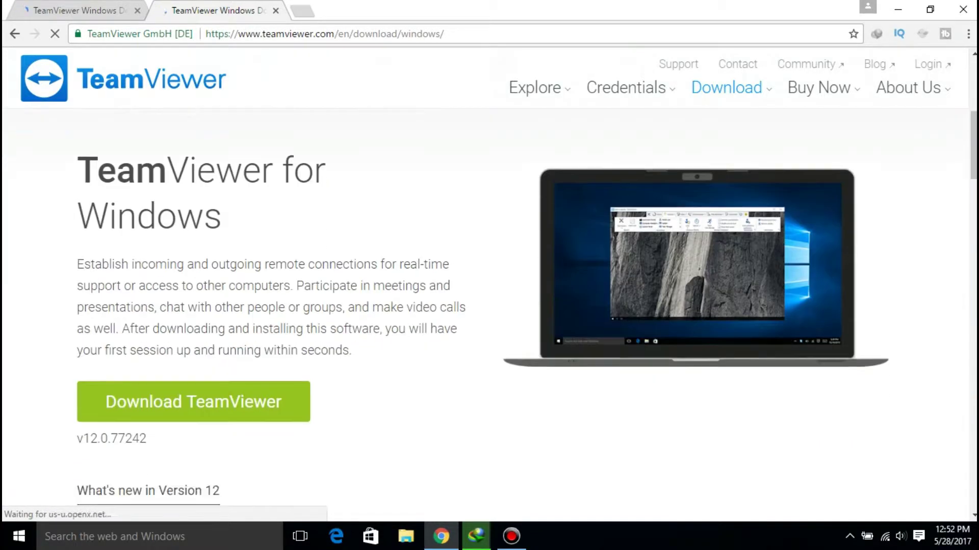
scroll(489, 306, "down", 1)
scroll(490, 306, "up", 1)
scroll(489, 306, "up", 1)
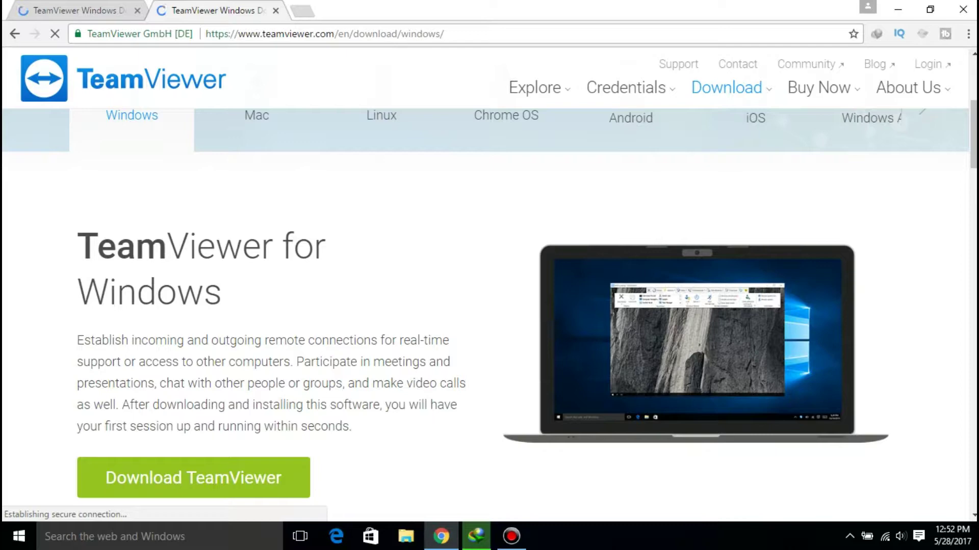
scroll(193, 337, "down", 2)
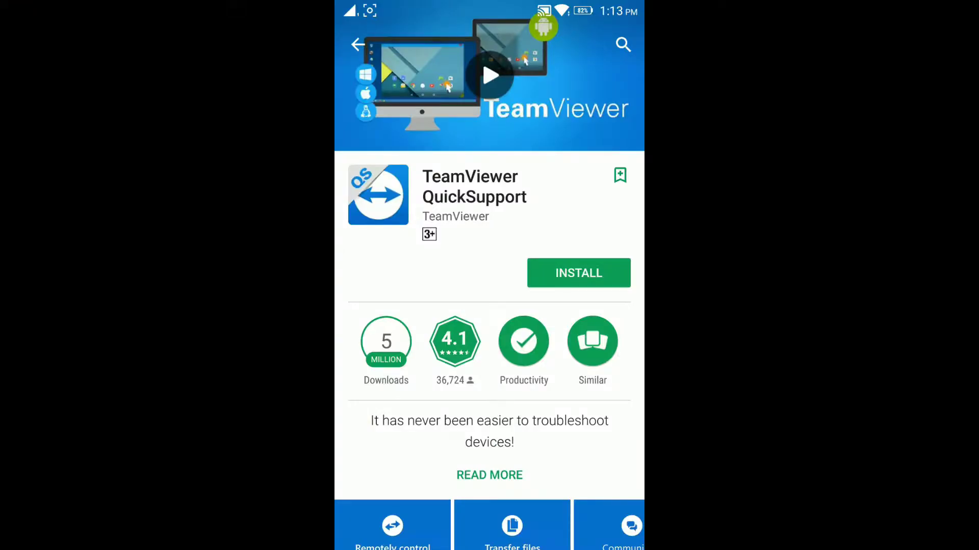
- Start installing TeamViewer QuickSupport on the phone from the Play Store
left_click(579, 273)
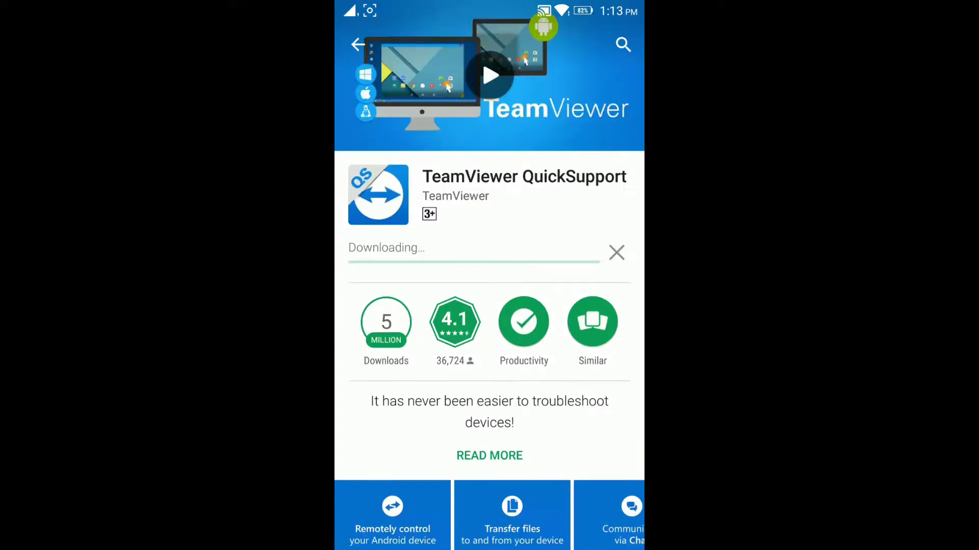